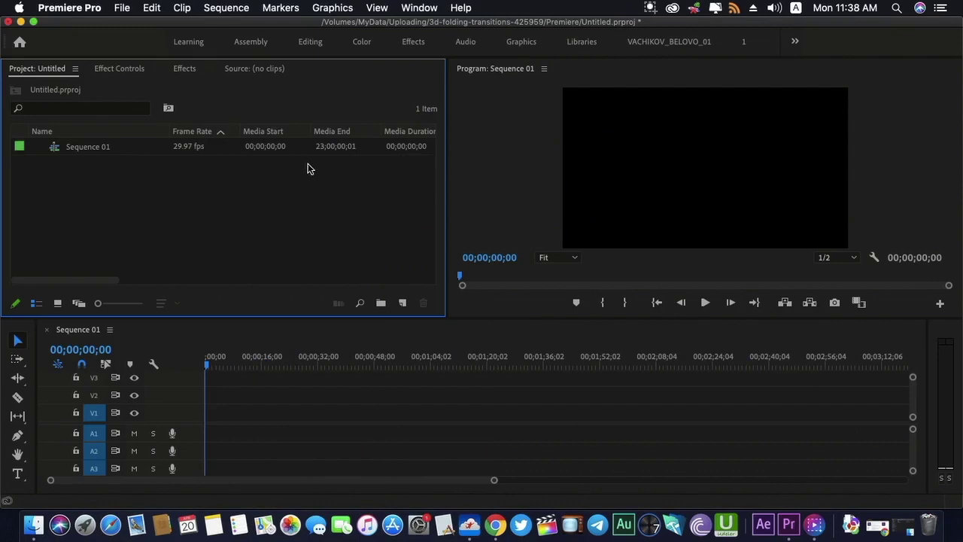
Open the Graphics menu to begin installing a motion graphics template
left_click(348, 7)
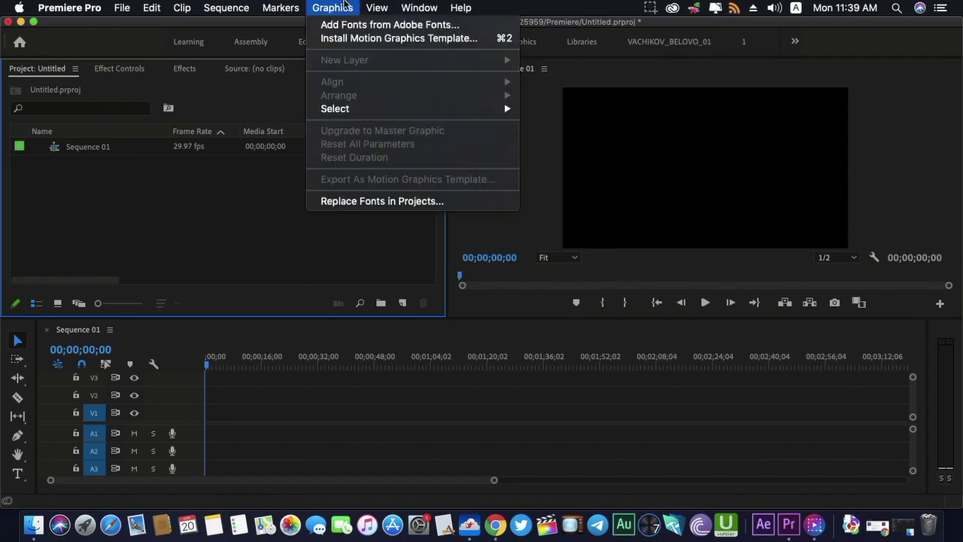
Install the 1نص.mogrt template from the 2019-2020 Arabic titles folder
left_click(350, 39)
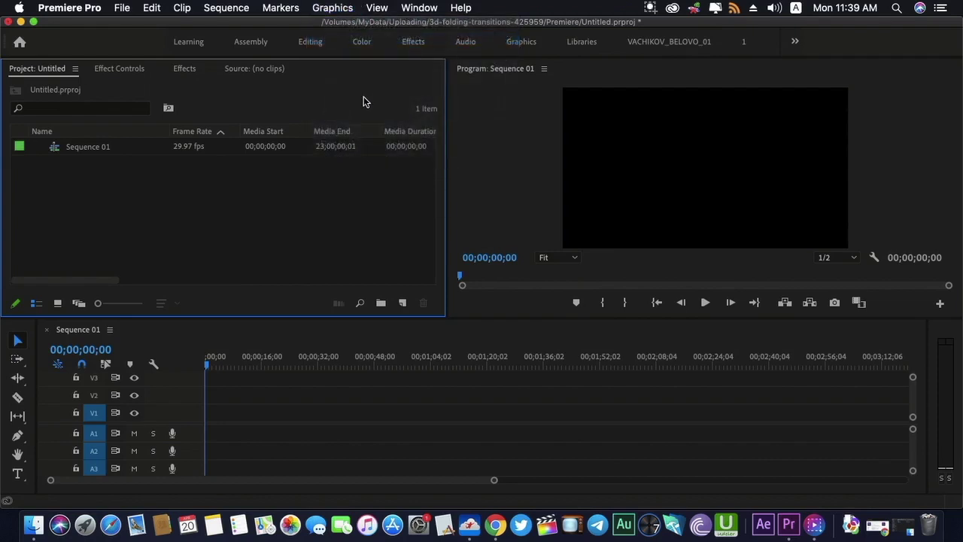
left_click(448, 76)
left_click(455, 89)
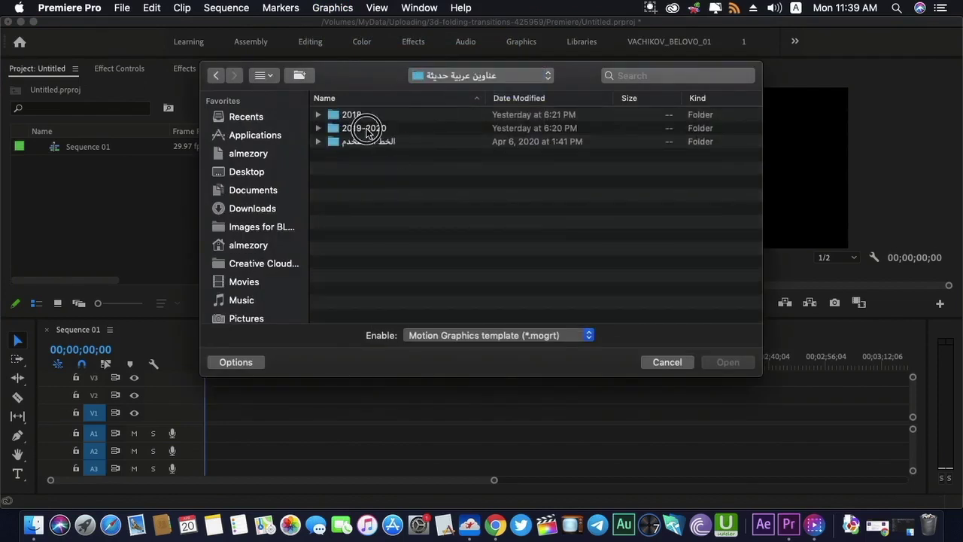
left_click(366, 130)
double_click(369, 131)
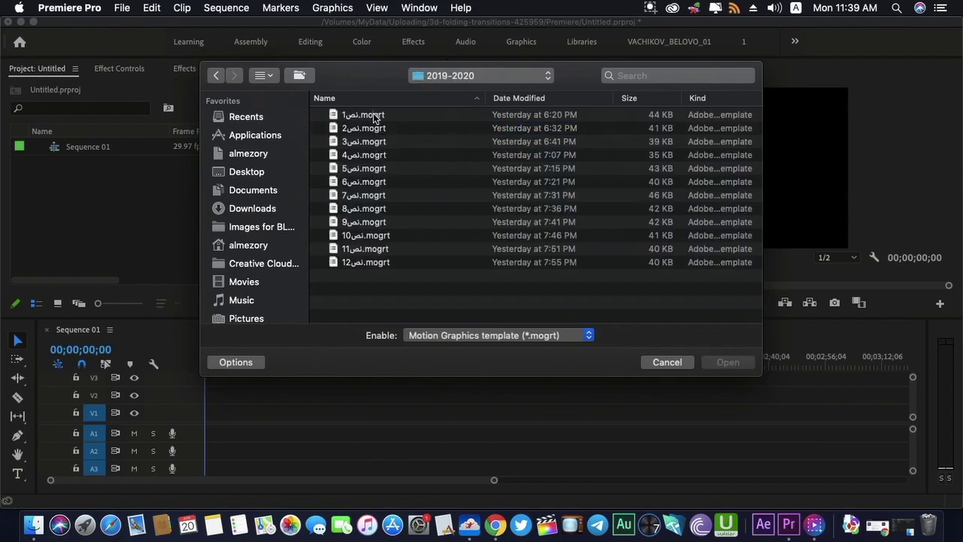
double_click(375, 117)
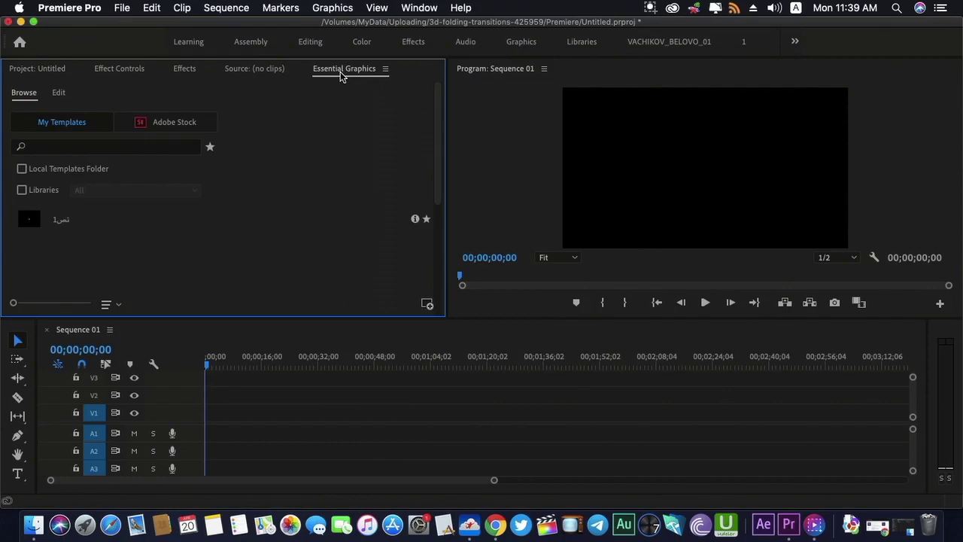
Place the 1نص title at the start of V1, preview its intro, and open its properties
left_click_drag(35, 230, 168, 419)
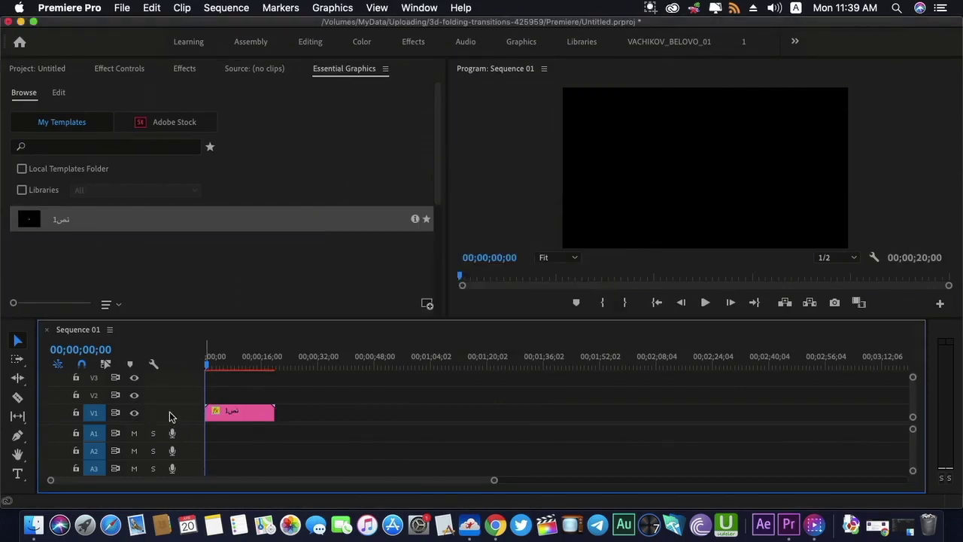
left_click(211, 364)
left_click_drag(211, 365, 213, 366)
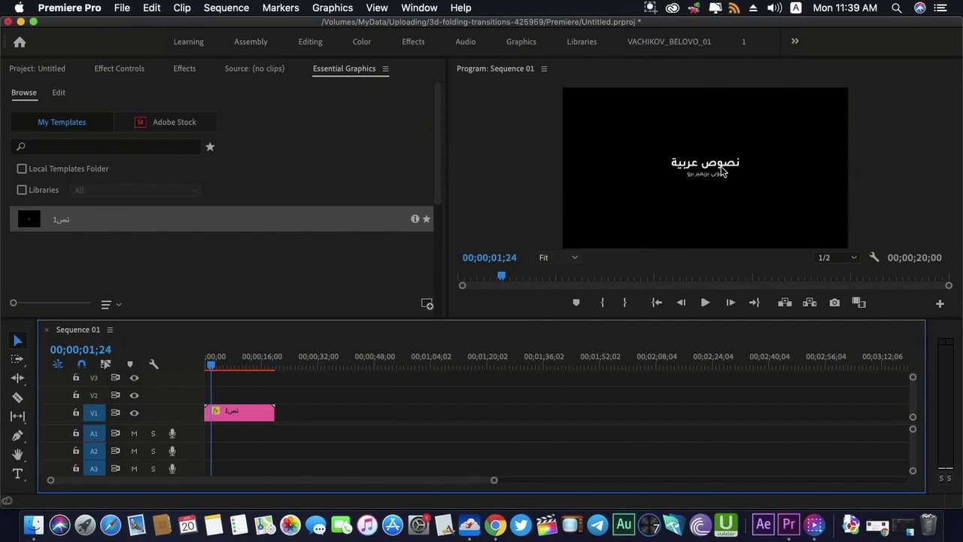
left_click(234, 412)
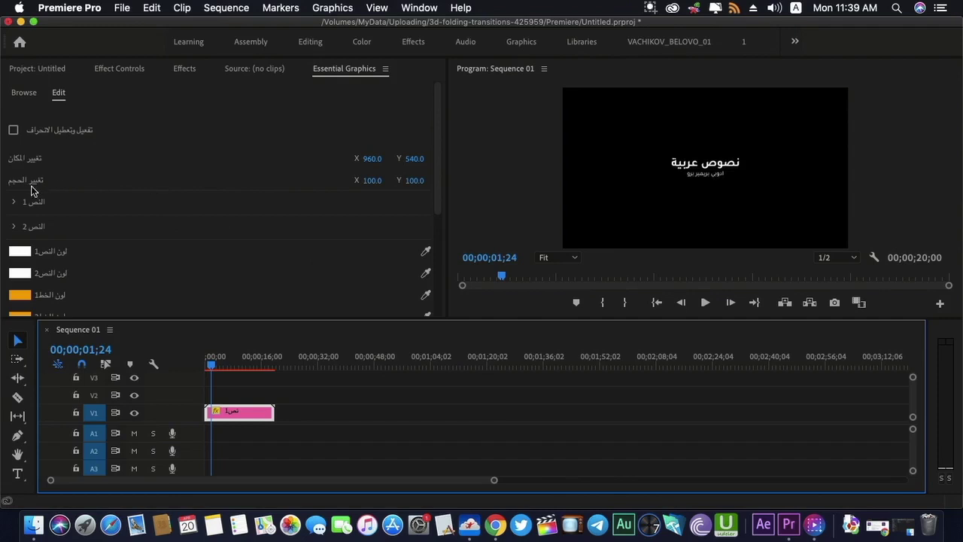
Enlarge the title to scale 284 and shift it left to X 947
left_click_drag(374, 181, 452, 181)
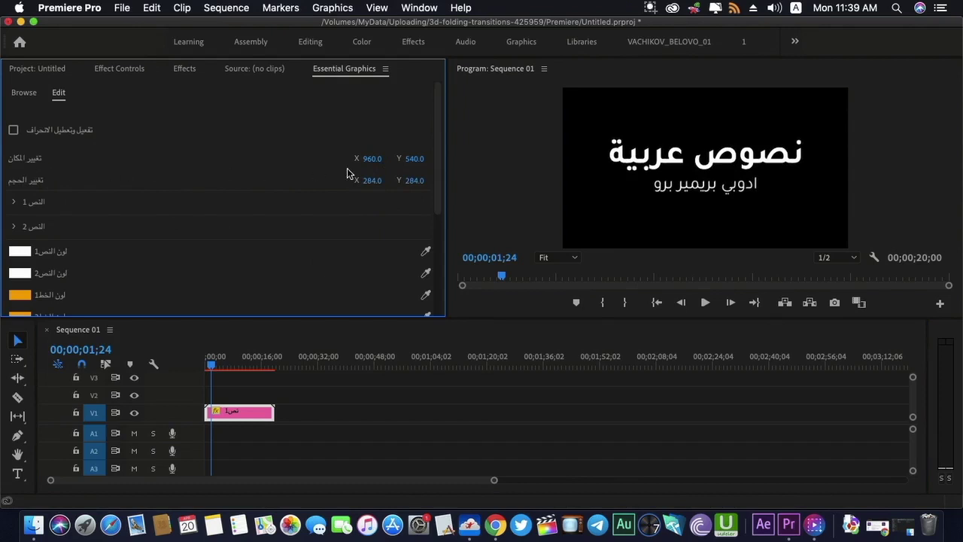
mouse_move(371, 159)
left_mouse_down()
mouse_move(411, 159)
mouse_move(387, 167)
left_mouse_up()
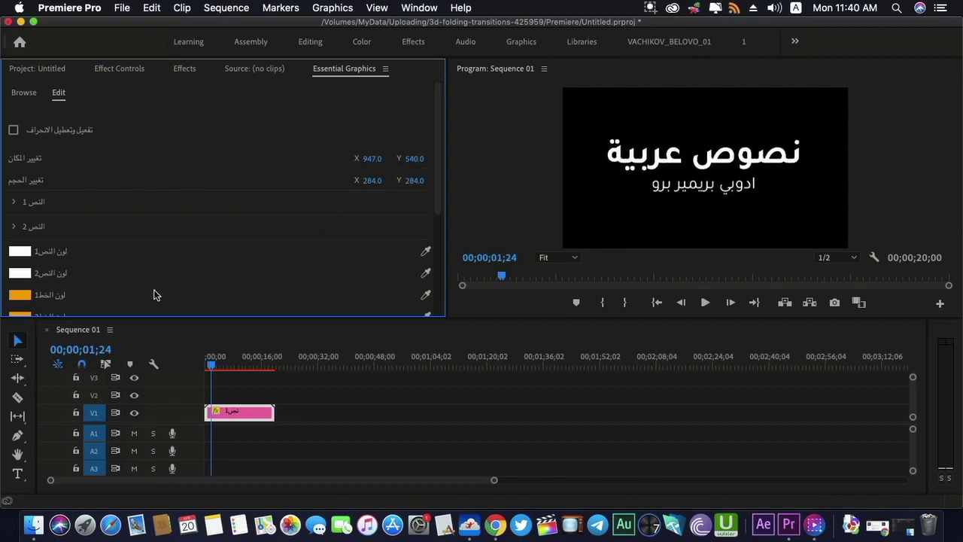
Replace the first text line with a person's name and commit it
left_click(14, 202)
left_click(79, 238)
left_click(99, 238)
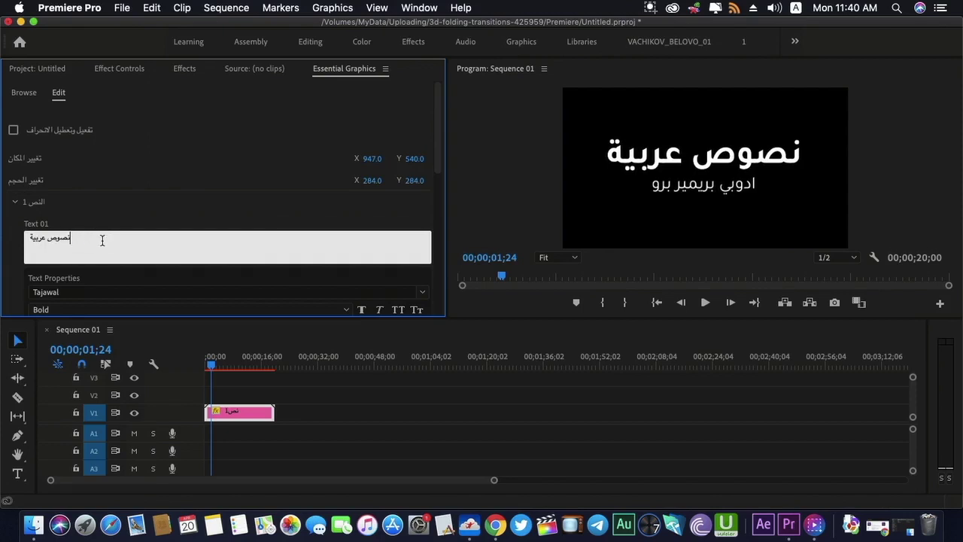
triple_click(46, 241)
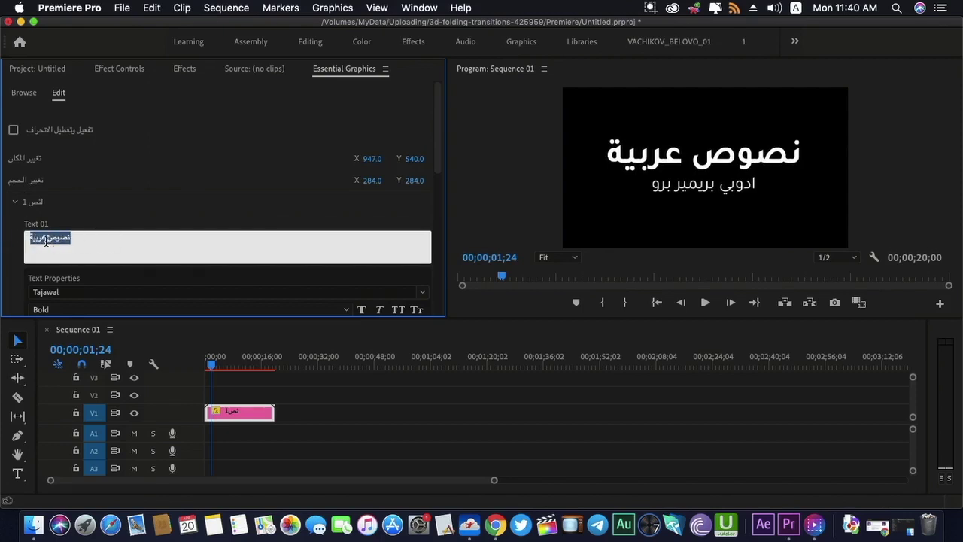
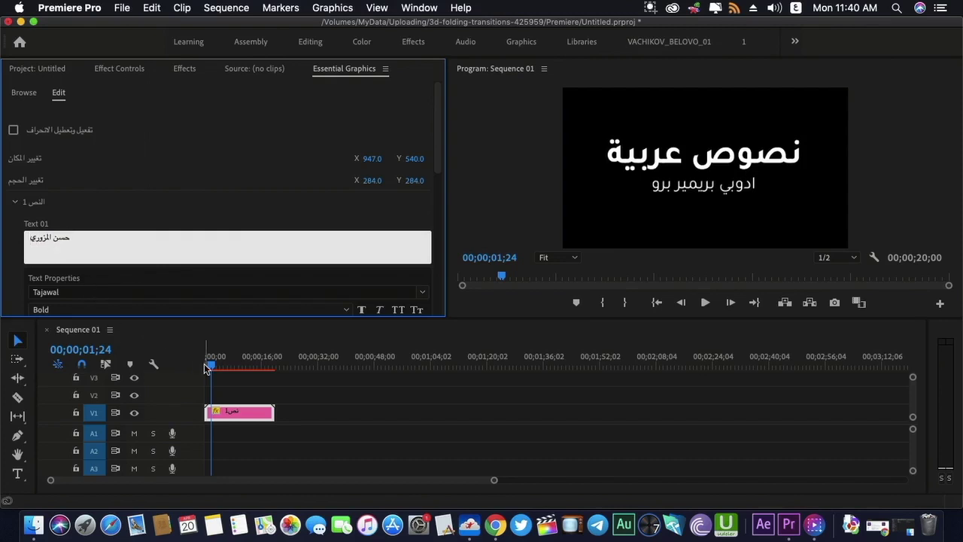
left_click(210, 373)
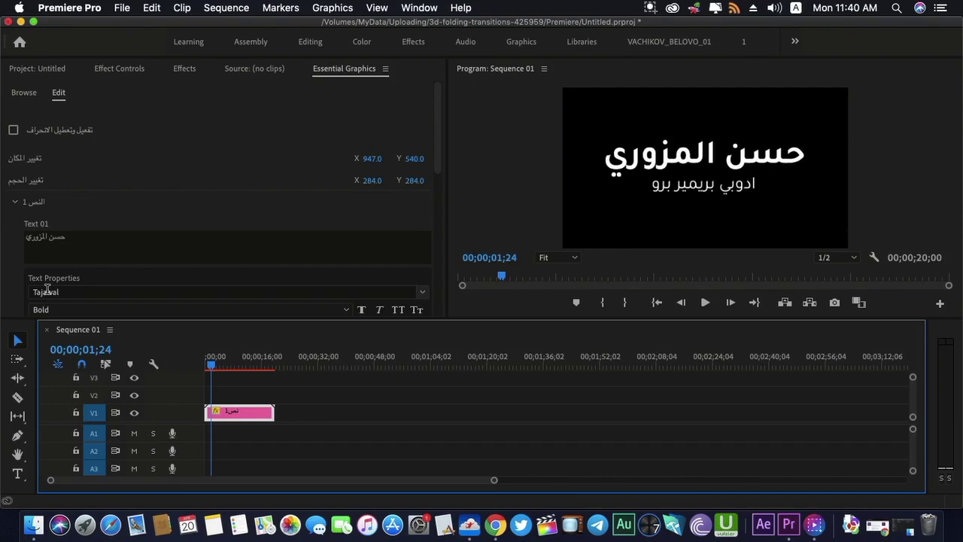
Review the first line's font list, keeping Tajawal Bold
left_click(51, 291)
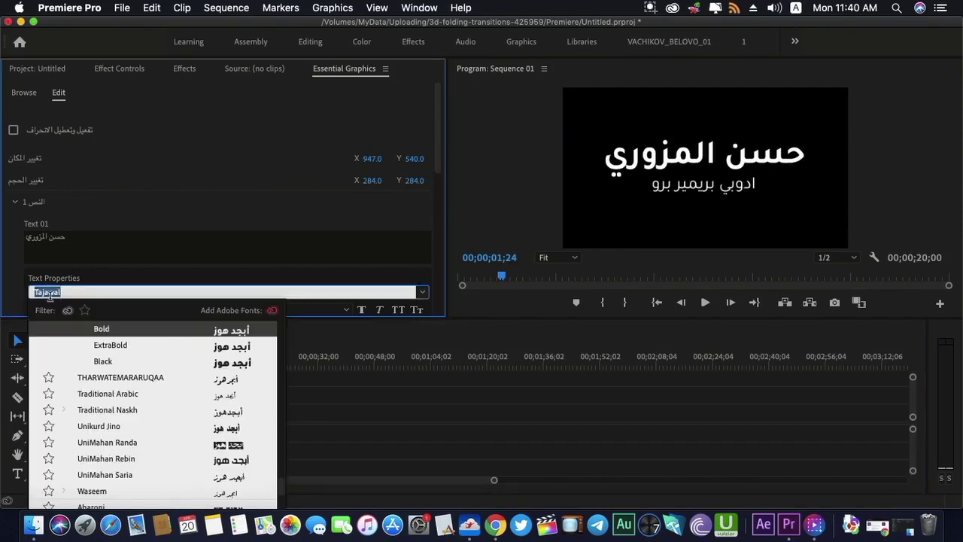
scroll(45, 324, "up", 3)
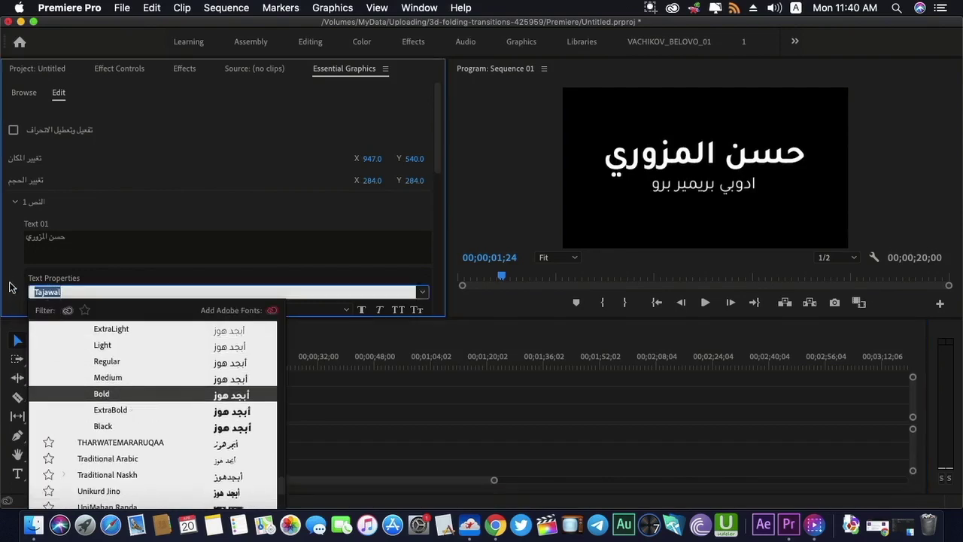
left_click(262, 261)
left_click_drag(438, 159, 439, 221)
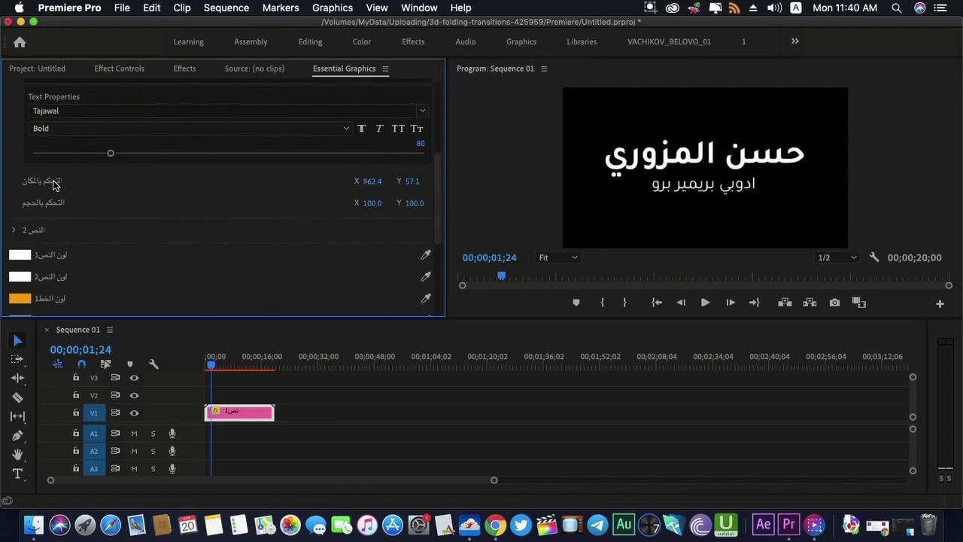
Nudge the main line right and change the second line to 'قناة دروس مونتاج'
left_click_drag(372, 180, 415, 180)
left_click(13, 231)
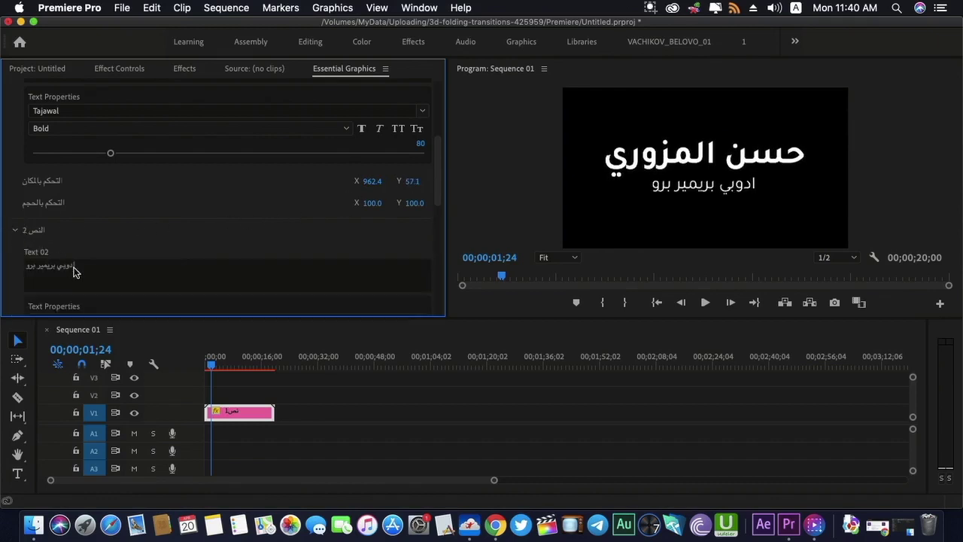
left_click(149, 265)
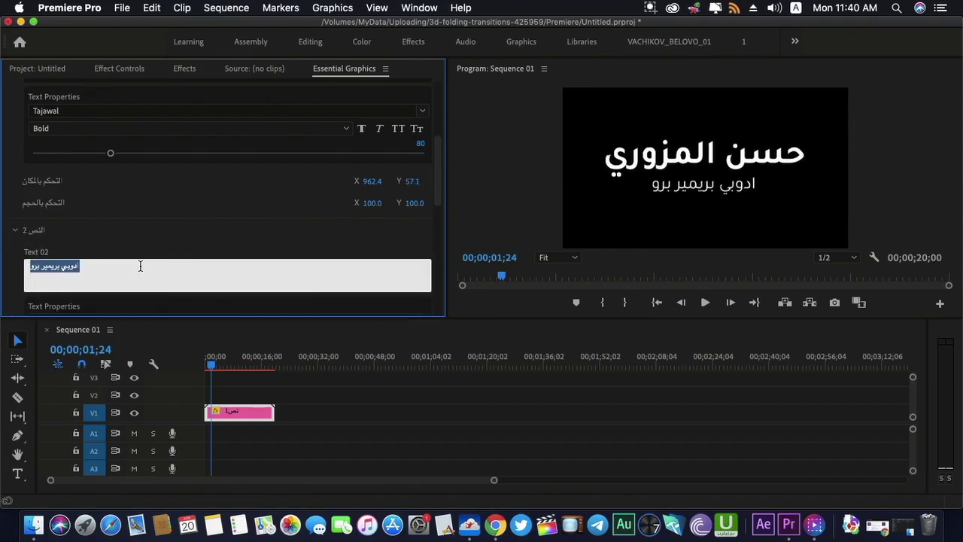
key("ctrl+space")
type("ذ")
type("ناة دروس مونتاج")
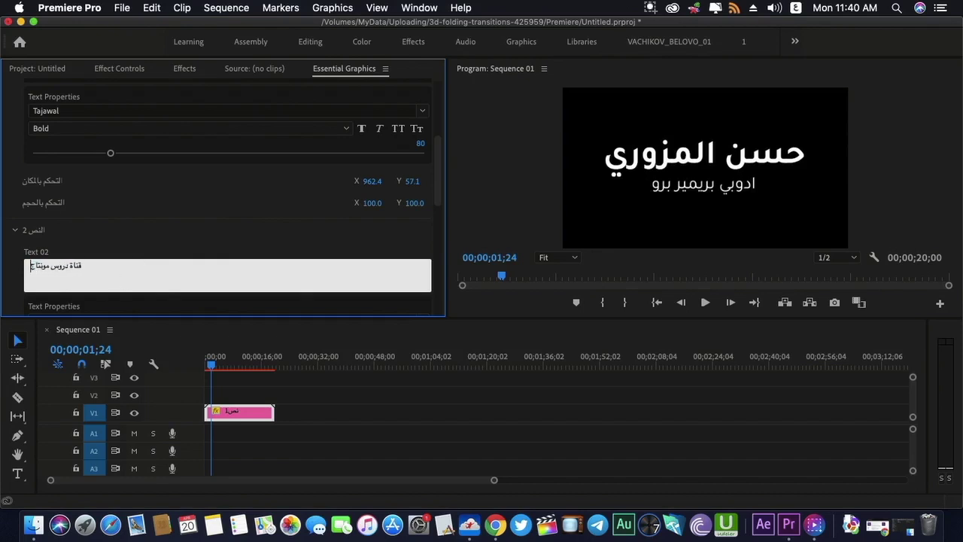
left_click(214, 366)
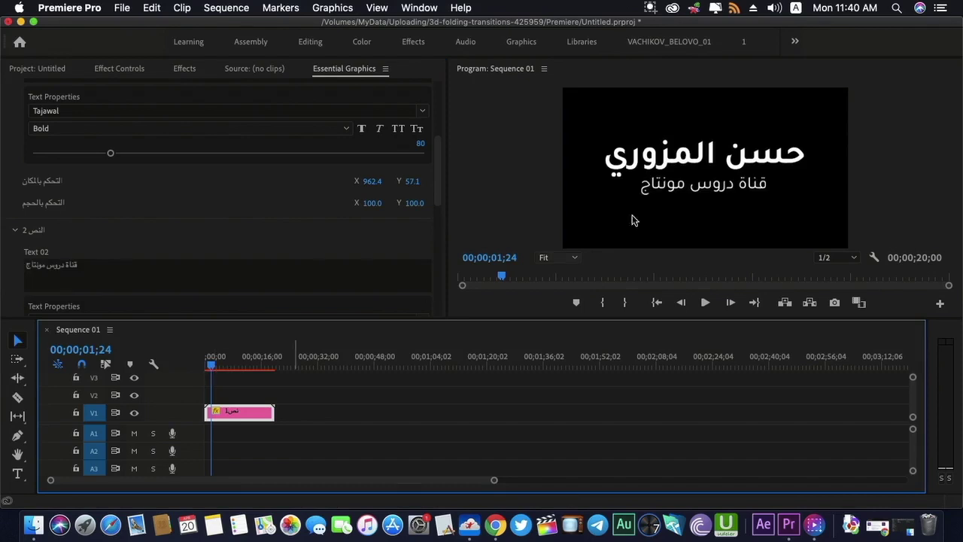
left_click_drag(440, 166, 436, 216)
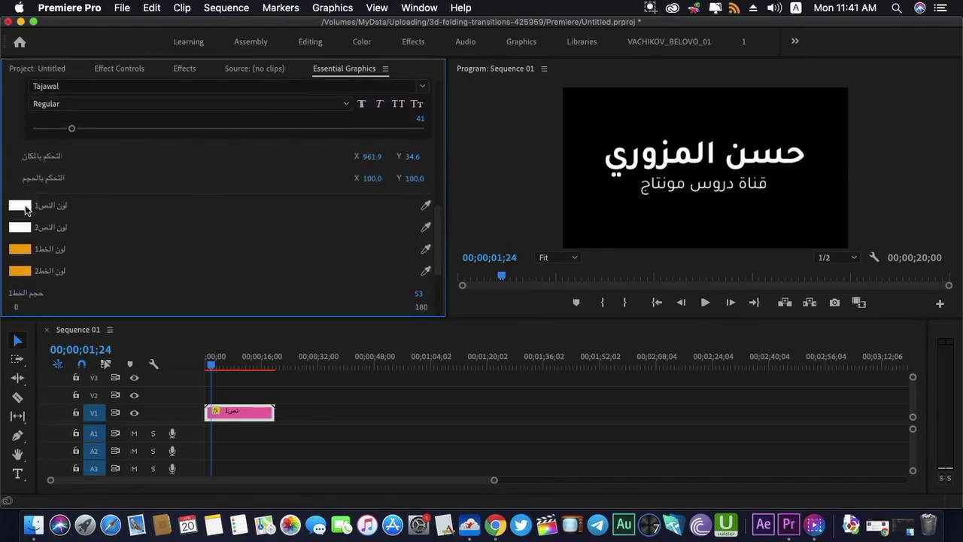
Colour the first text line gold and scrub to an intro frame showing the accent lines
left_click(20, 205)
left_click_drag(496, 221, 507, 192)
left_click_drag(445, 304, 432, 328)
left_click(624, 157)
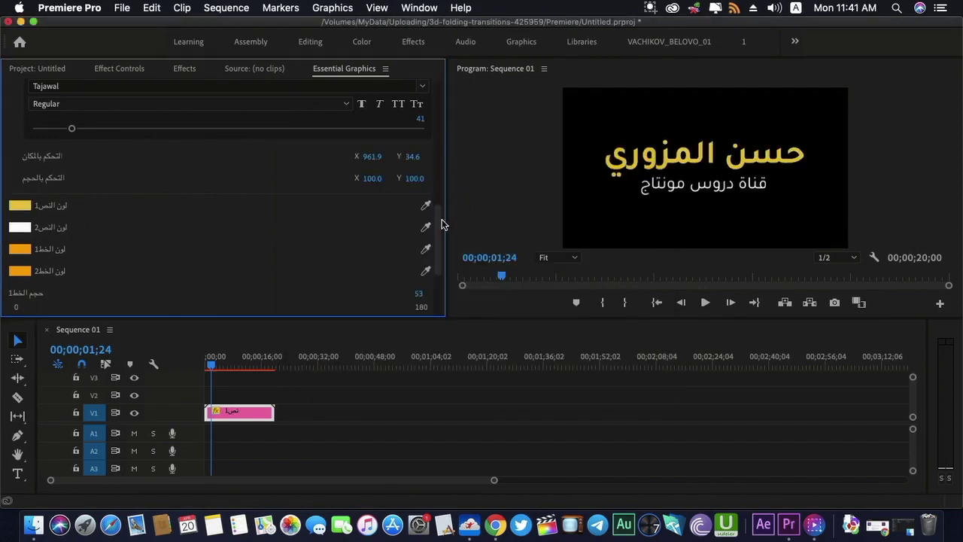
left_click_drag(439, 230, 436, 252)
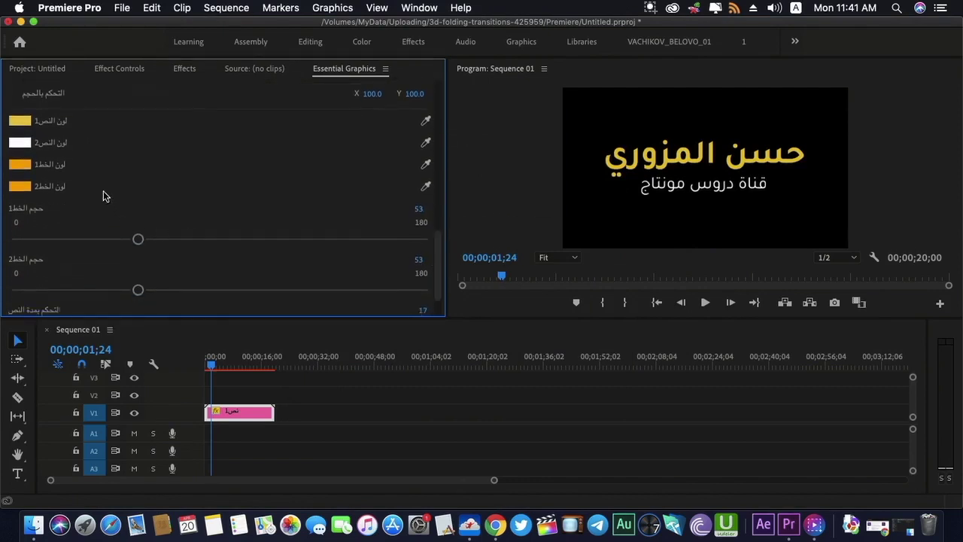
left_click(213, 365)
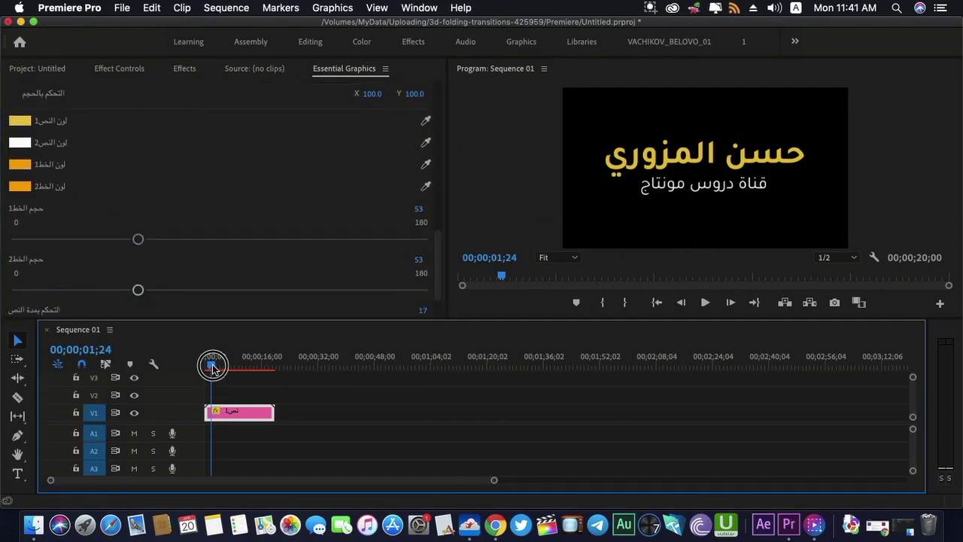
left_click_drag(214, 368, 209, 367)
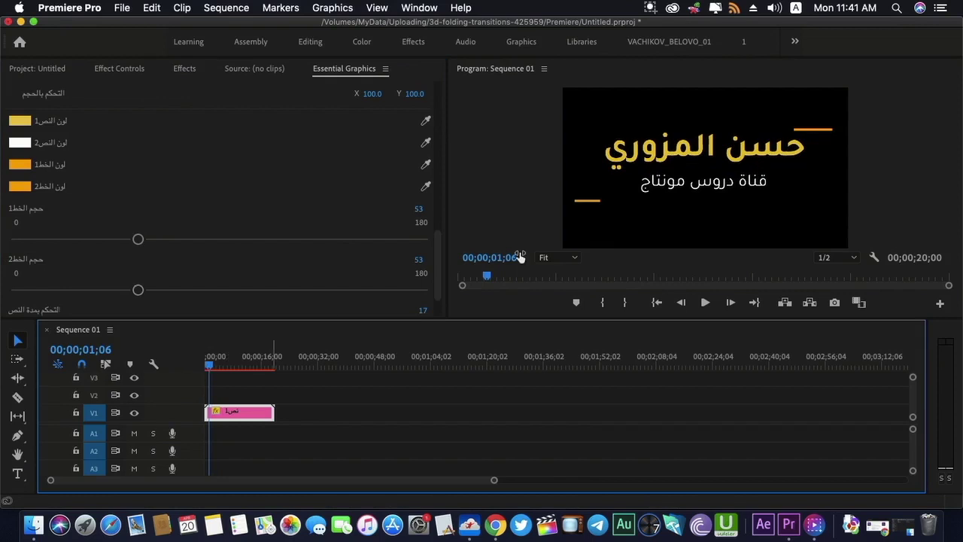
Make the upper accent line white and the lower accent line blue (2120E7)
left_click(19, 164)
left_click_drag(360, 289, 290, 373)
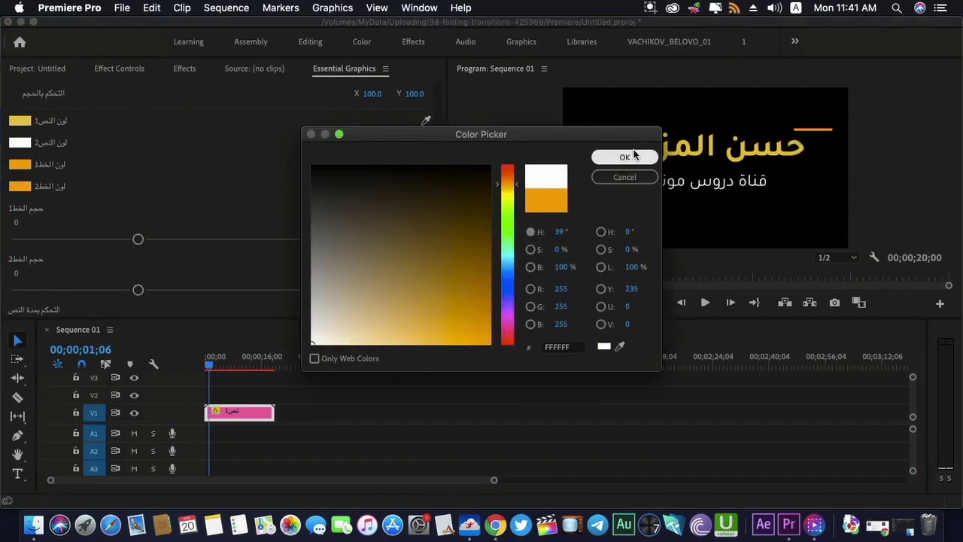
left_click(636, 158)
left_click(20, 186)
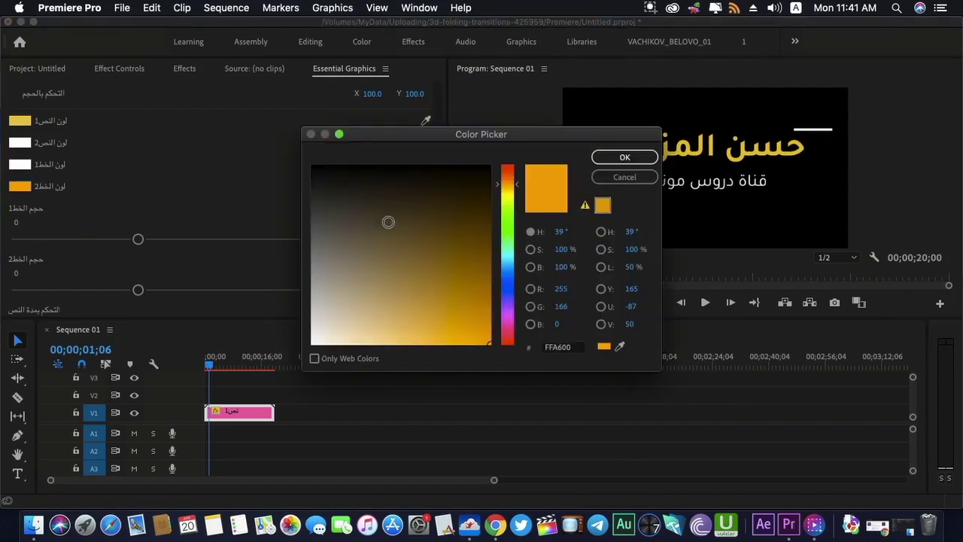
left_click_drag(517, 246, 517, 285)
left_click(469, 311)
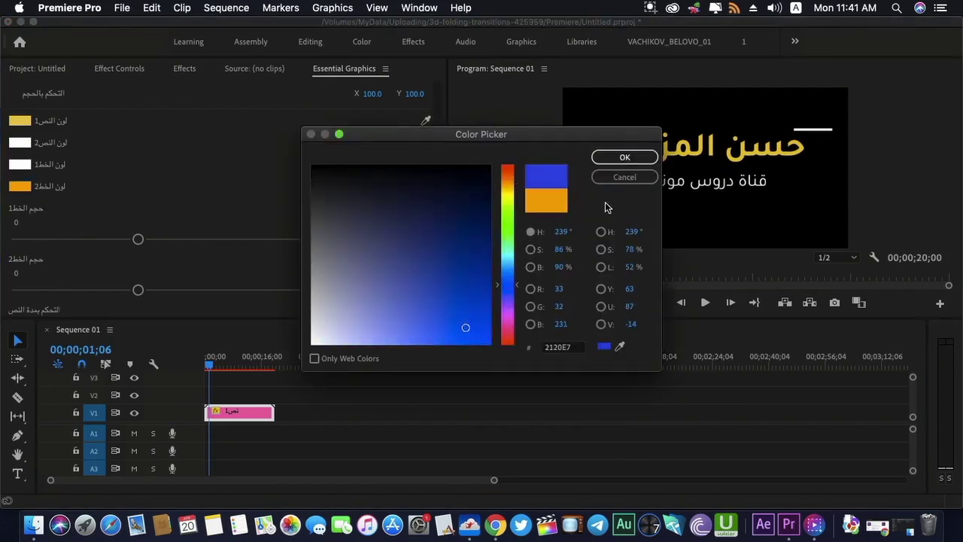
left_click(624, 158)
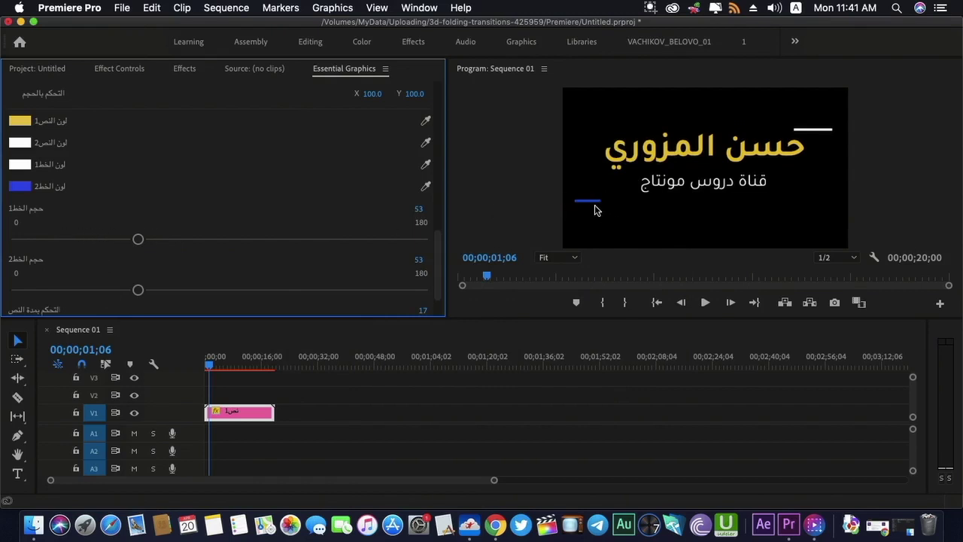
Lengthen the upper and lower accent lines to 69 and 75
left_click_drag(137, 239, 172, 240)
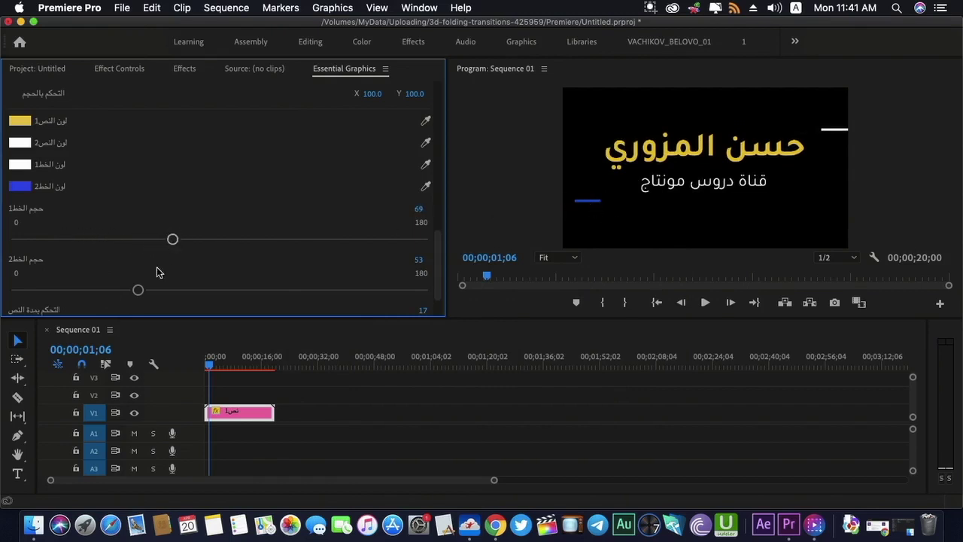
left_click_drag(137, 291, 185, 291)
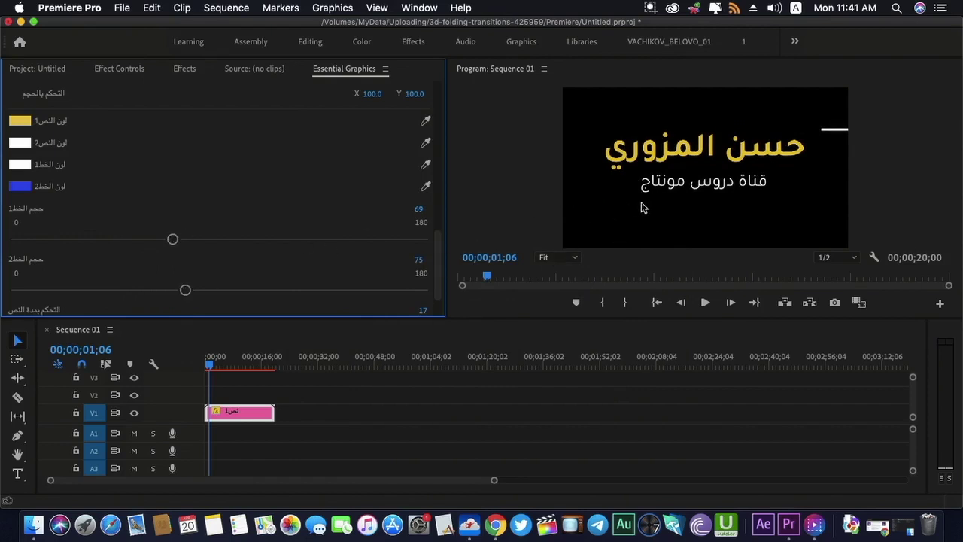
left_click_drag(437, 259, 441, 97)
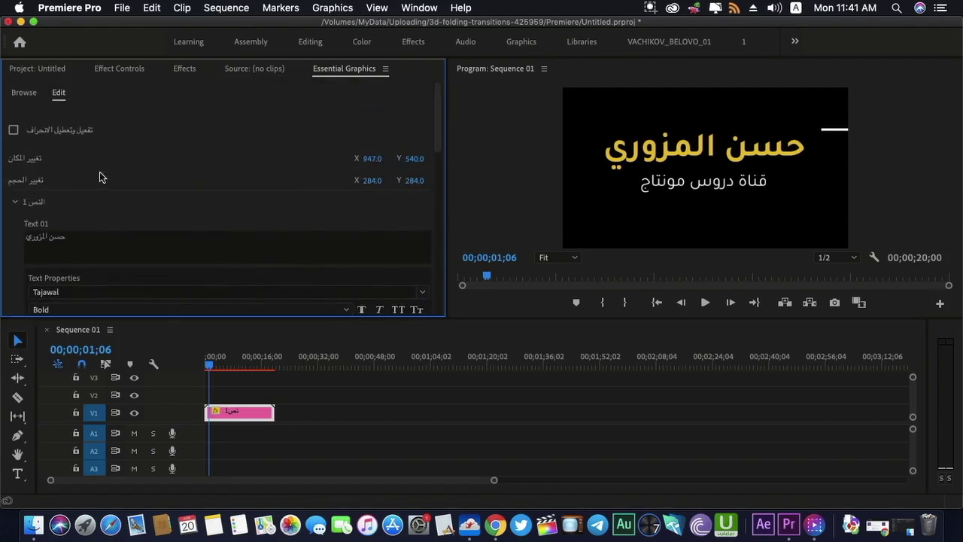
Scale the title down to 158 and set the accent line sizes to 100 and 104
left_click_drag(380, 182, 285, 181)
left_click_drag(440, 141, 440, 299)
left_click_drag(173, 192, 241, 194)
left_click_drag(185, 242, 252, 241)
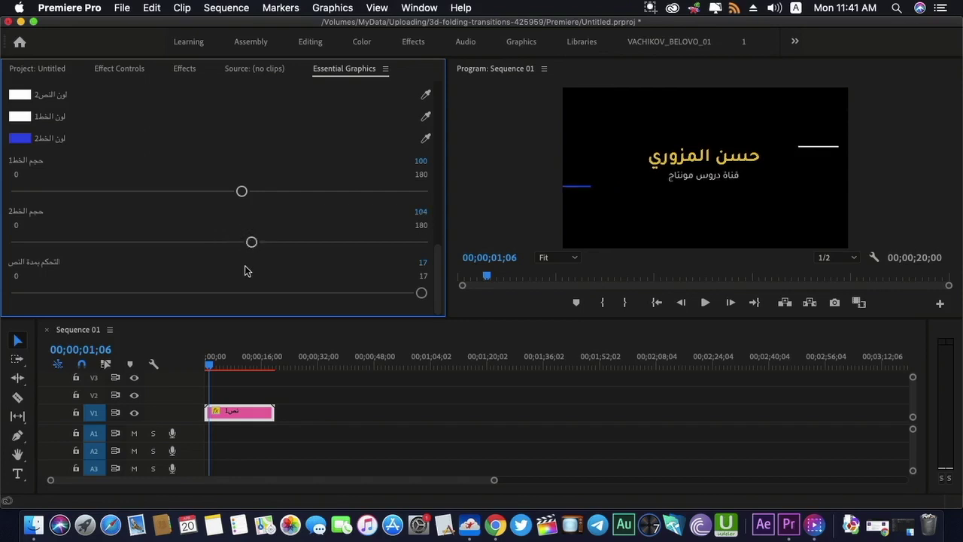
left_click(294, 374)
key("Home")
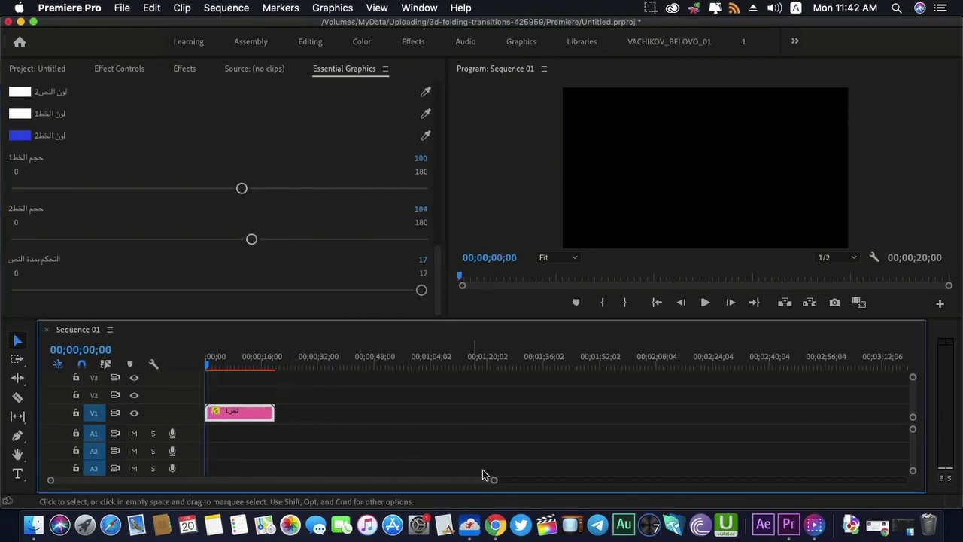
Cut the title clip at 01;28 and 18;10 into intro, middle and outro parts
left_click_drag(494, 481, 363, 476)
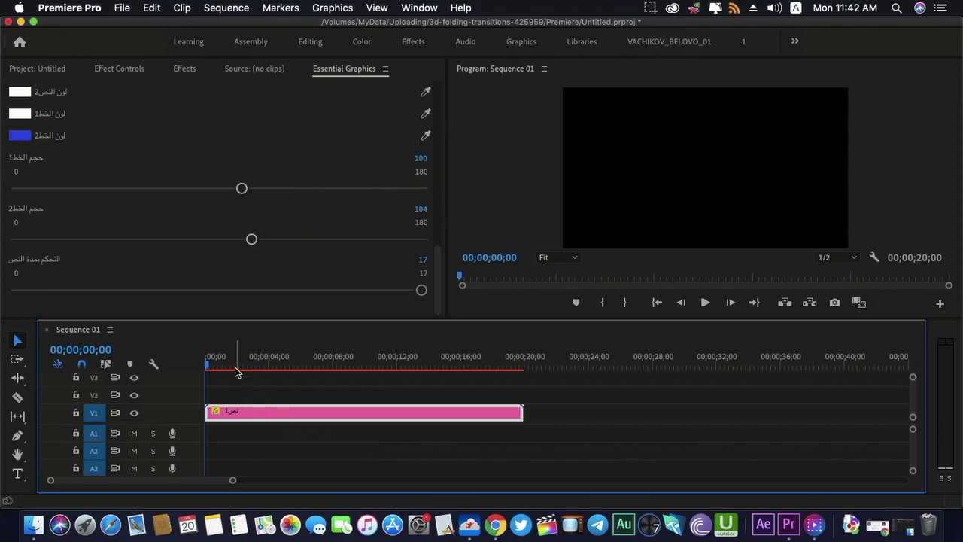
left_click_drag(208, 366, 237, 371)
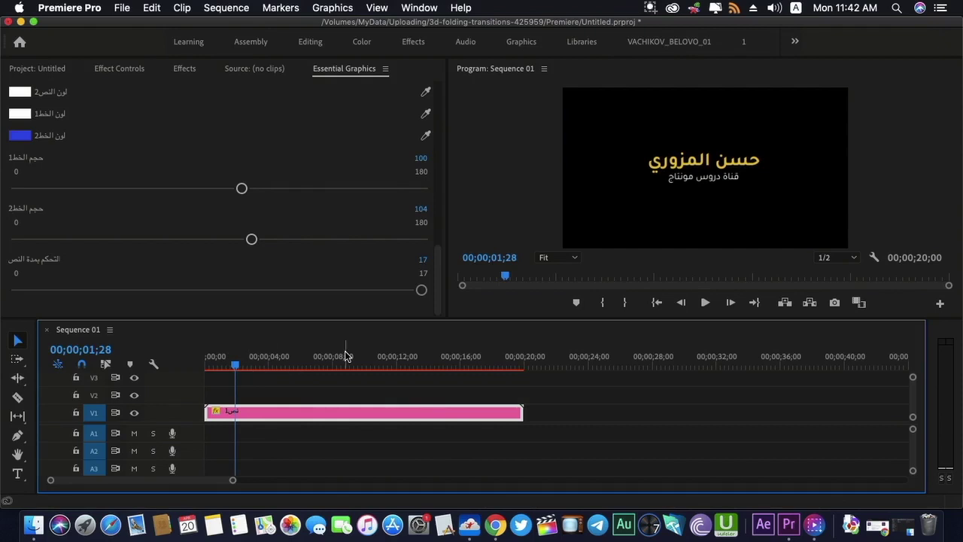
key("super+k")
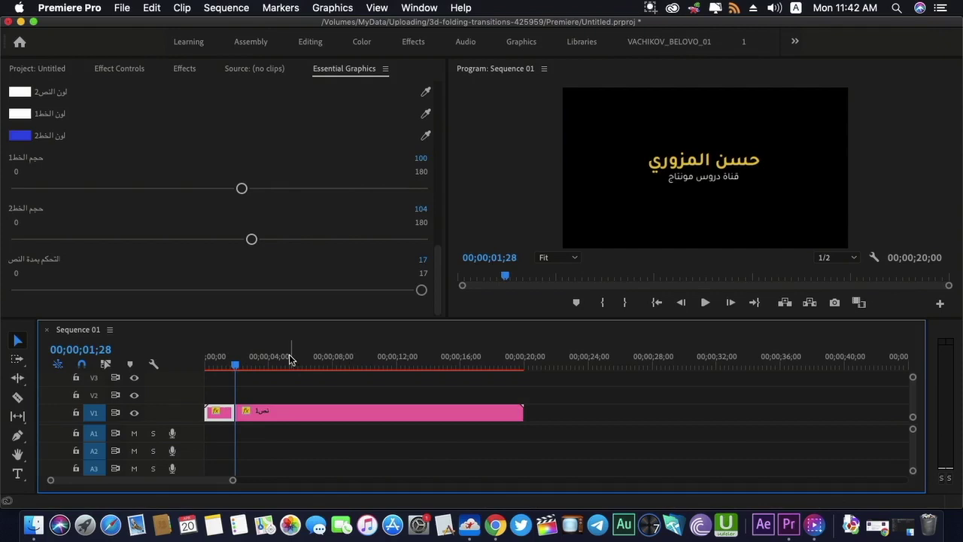
left_click_drag(238, 367, 496, 369)
mouse_move(504, 367)
left_mouse_down()
mouse_move(515, 369)
mouse_move(497, 366)
left_mouse_up()
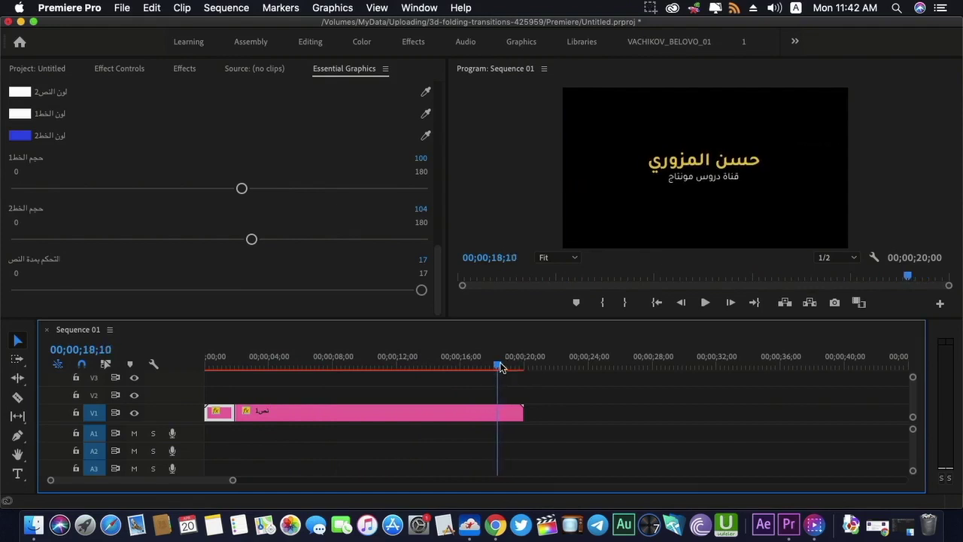
key("super+k")
left_click(446, 417)
left_click_drag(377, 366, 349, 367)
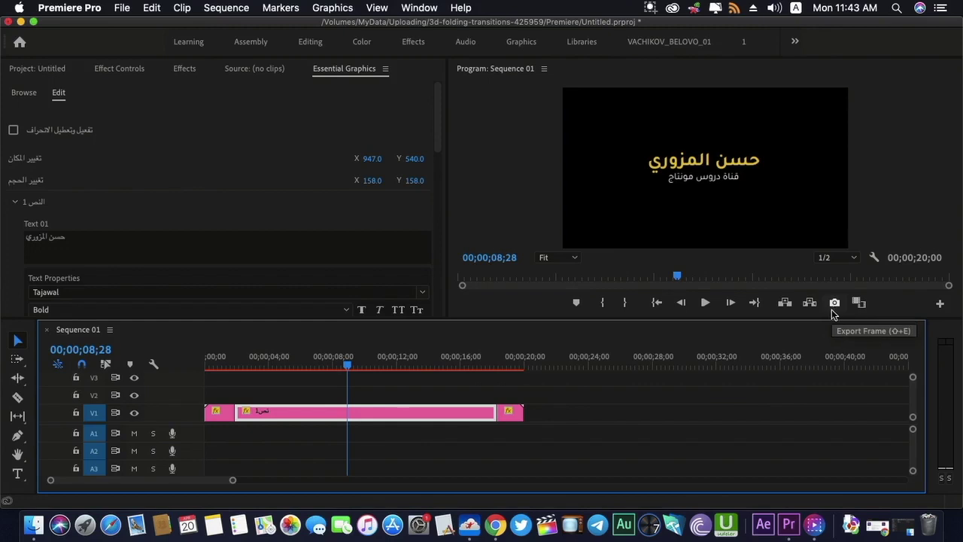
Export the frame at 00;00;08;28 as a JPEG still and import it into the project
left_click(833, 305)
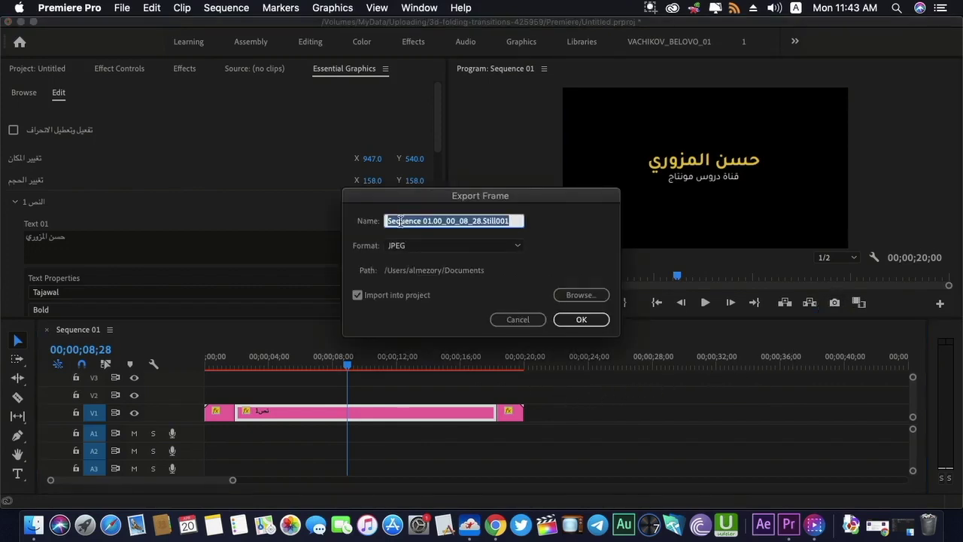
left_click(397, 246)
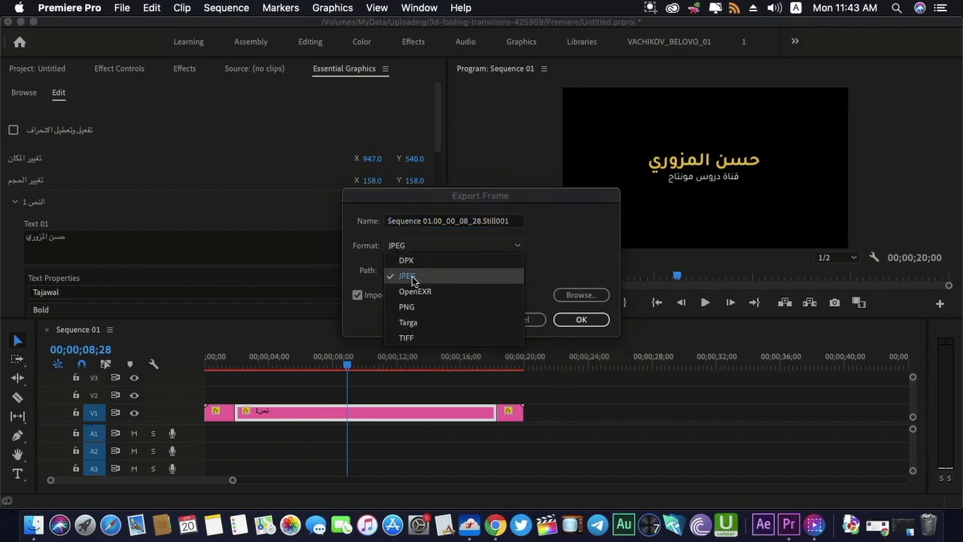
left_click(572, 259)
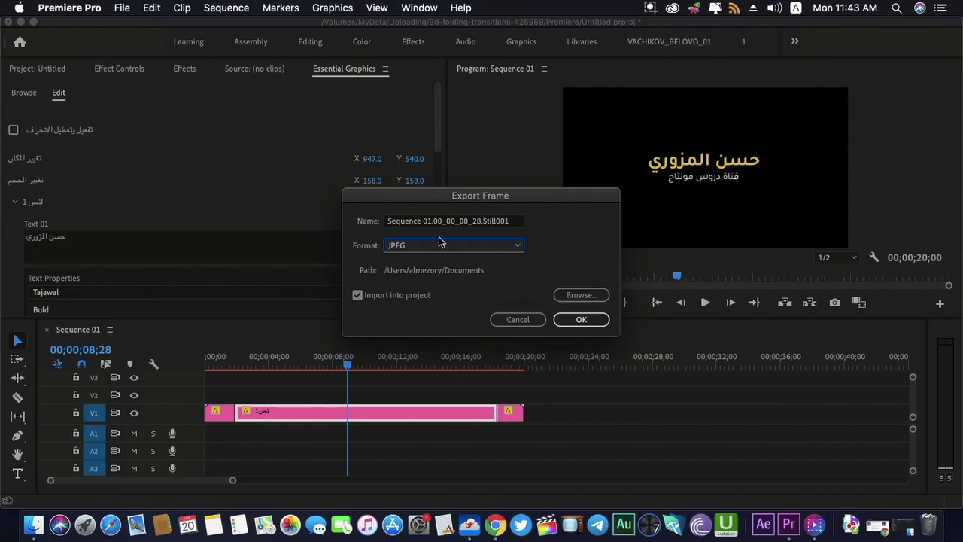
left_click(392, 247)
left_click(396, 246)
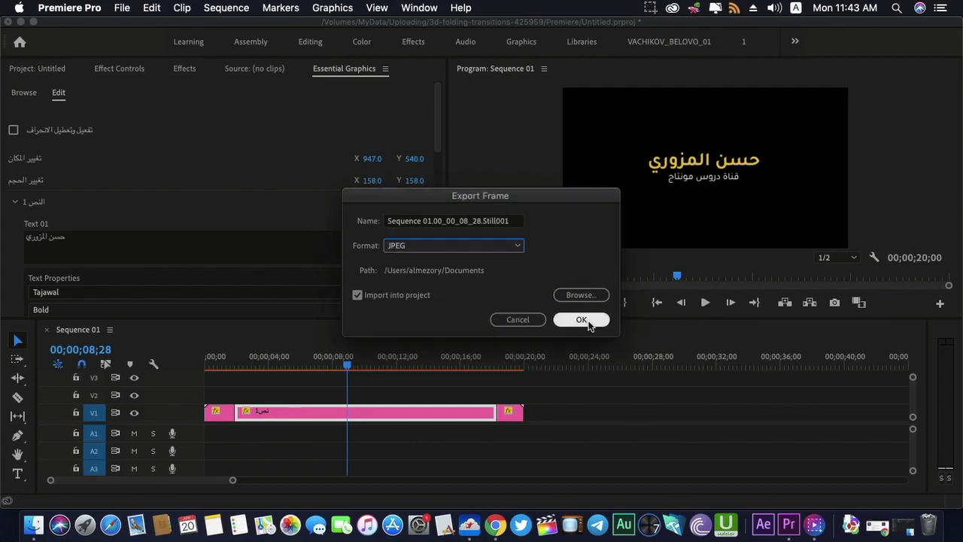
key("Return")
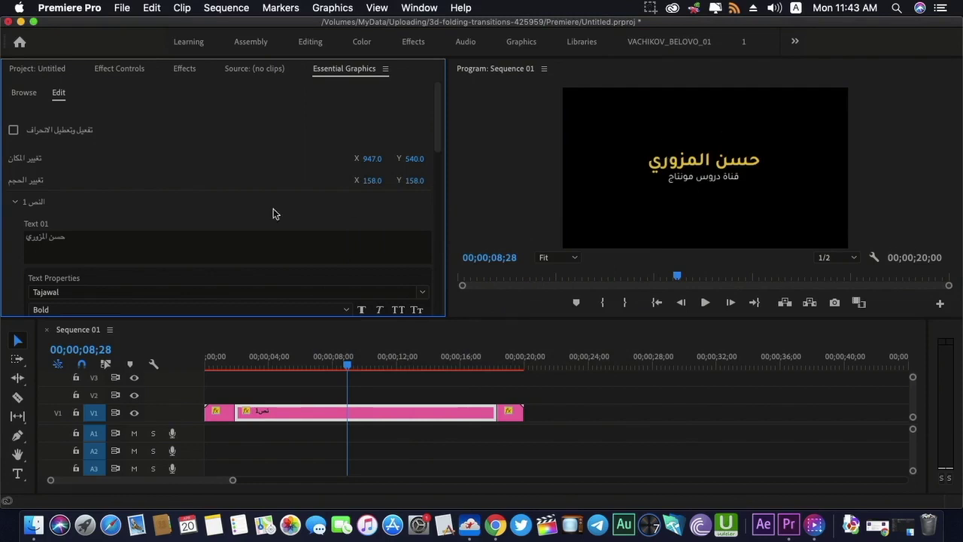
Delete the middle clip, move the outro to V2, and drop the exported still after the intro
left_click(318, 406)
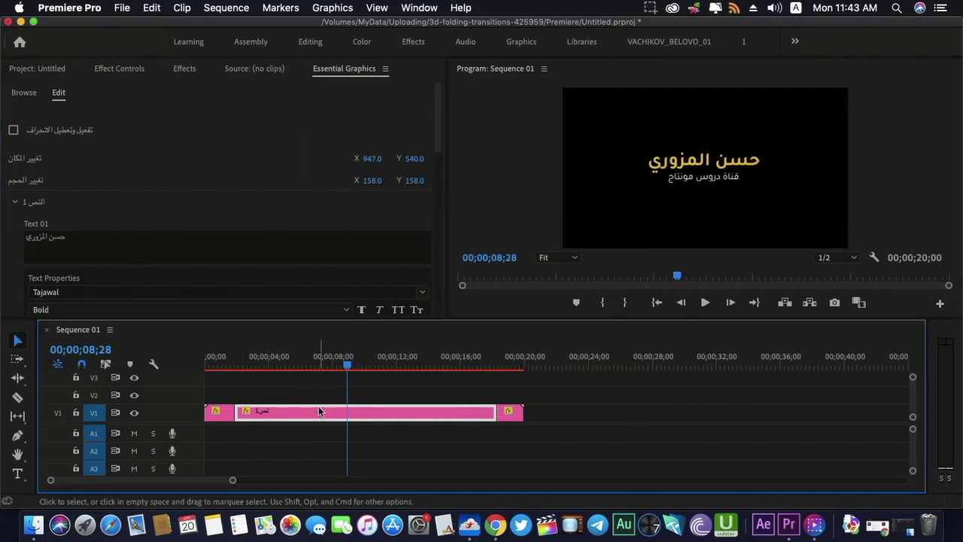
key("Delete")
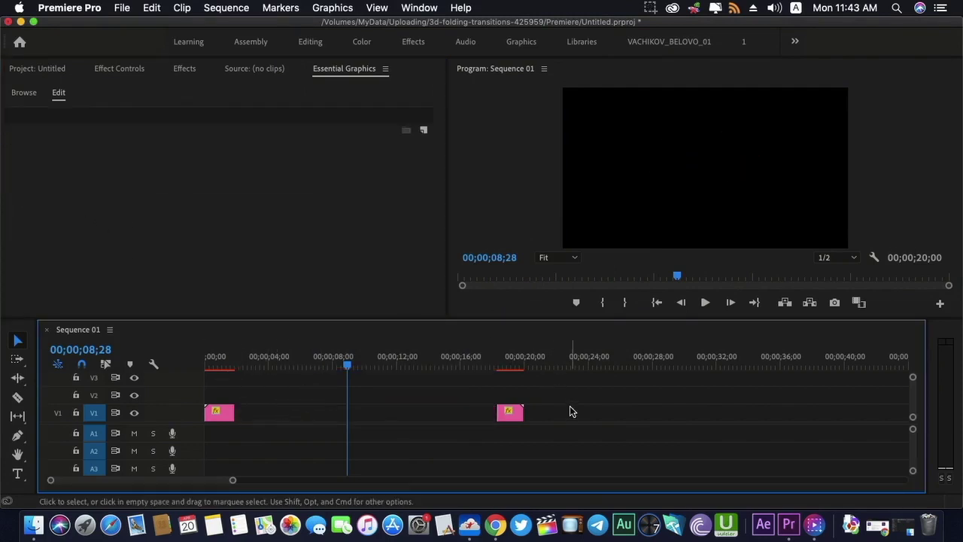
left_click_drag(517, 420, 510, 394)
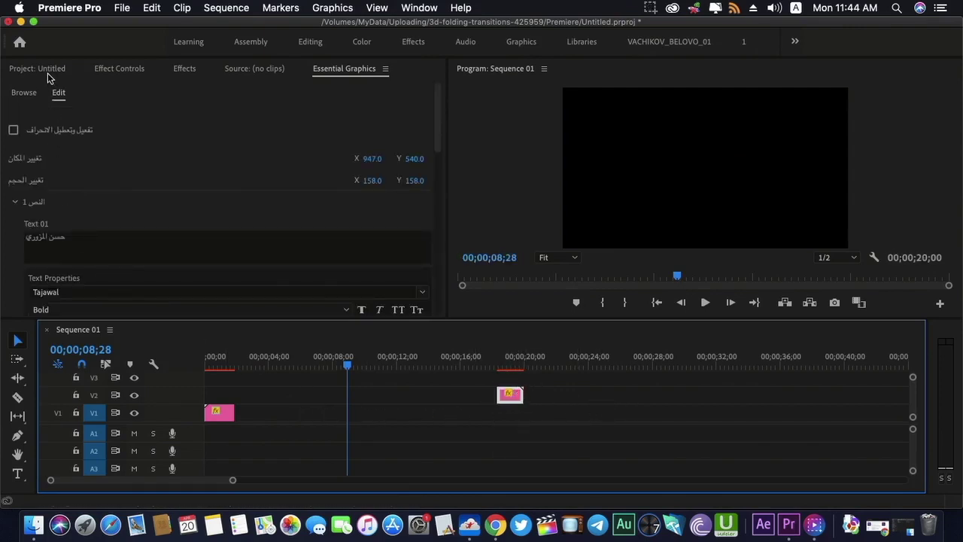
left_click(45, 72)
left_click_drag(54, 166, 238, 410)
Finish placing the still after the intro and play the sequence from the start
left_click(243, 360)
left_click_drag(245, 358, 197, 359)
key("space")
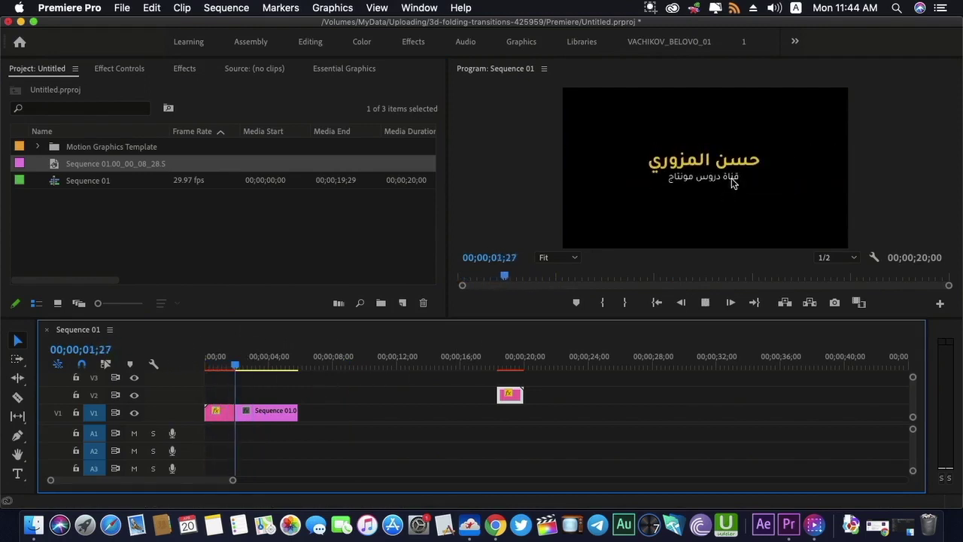
key("space")
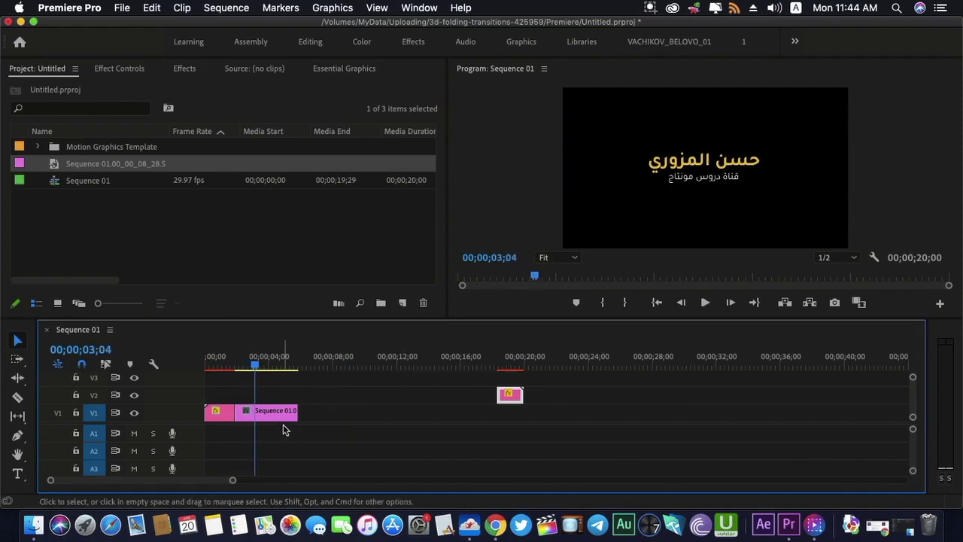
Stretch the still to 00;00;38;16, move the outro to its end on V1, and replay
left_click_drag(296, 411, 851, 411)
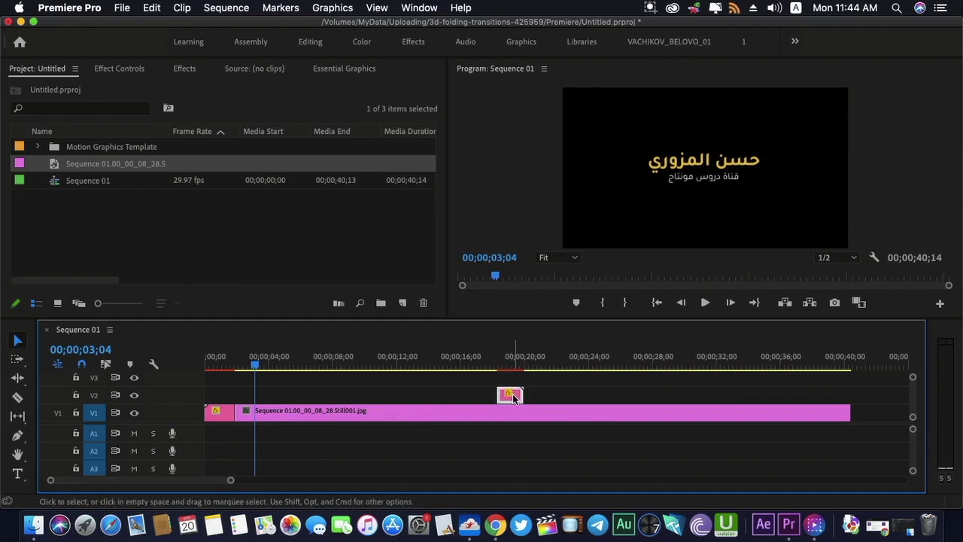
left_click_drag(513, 396, 867, 410)
key("space")
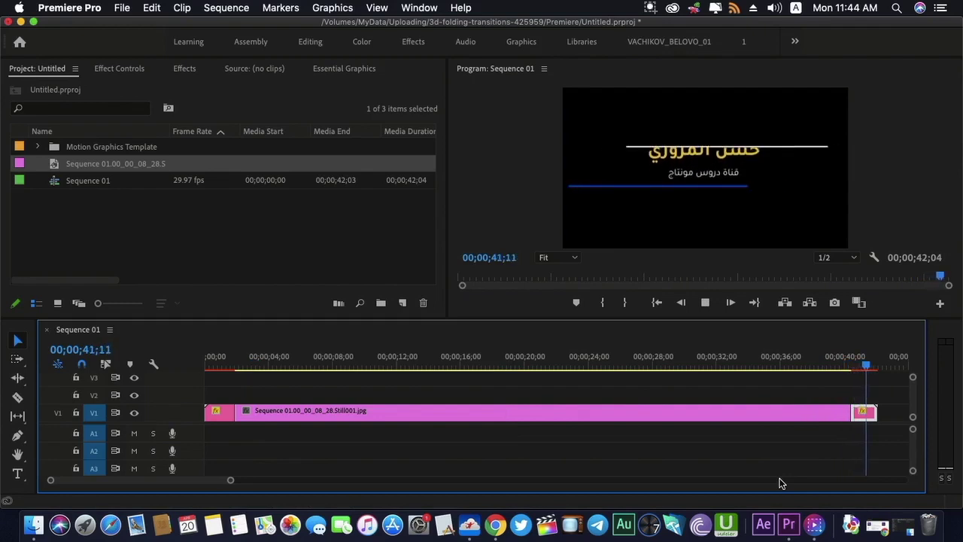
key("Home")
key("space")
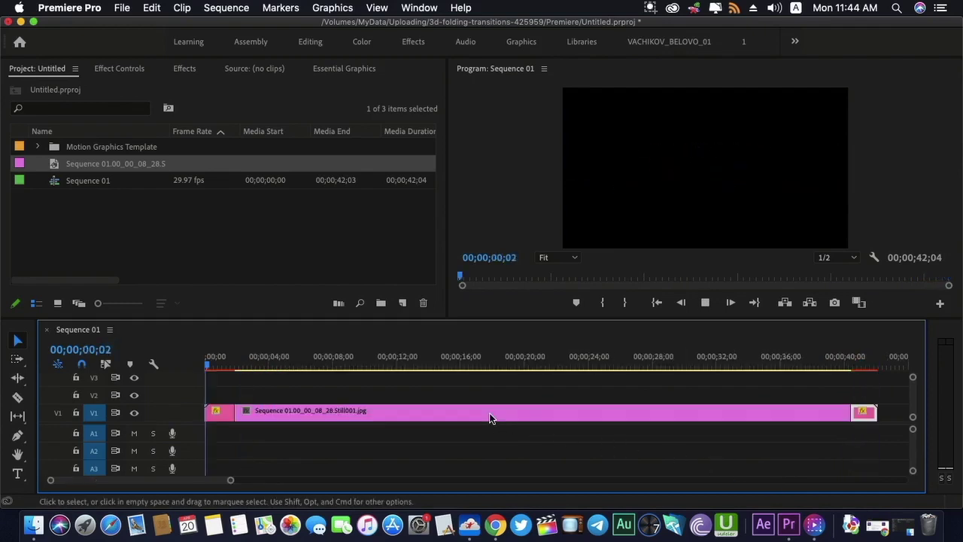